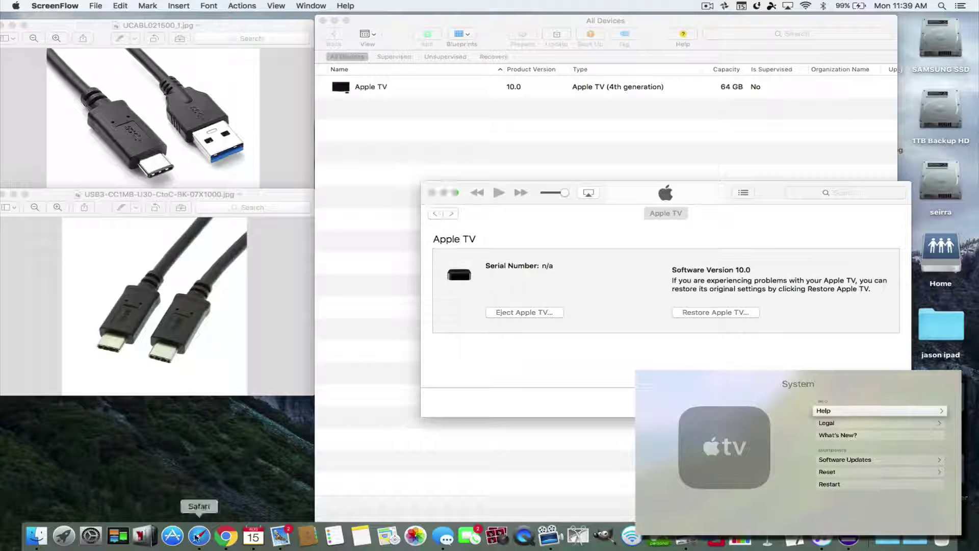
# Search the Mac App Store for 'apple configurator' and open the Apple Configurator 2 page.
pyautogui.click(173, 537)
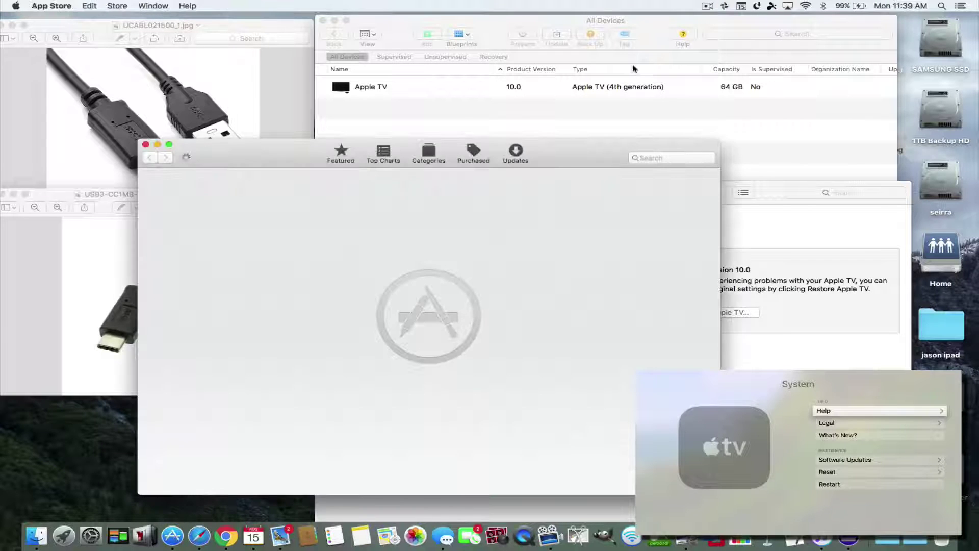
pyautogui.click(662, 157)
pyautogui.write('apple configurator')
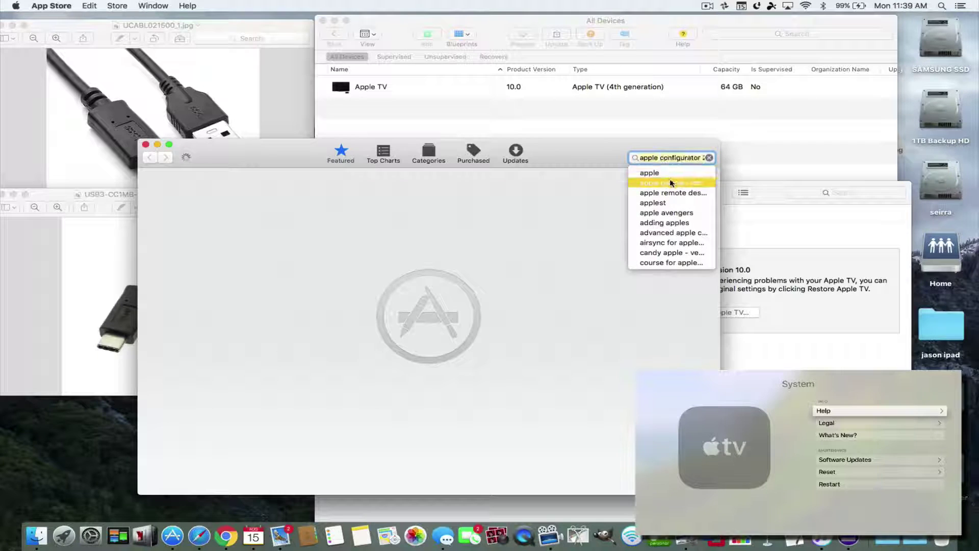
pyautogui.click(671, 183)
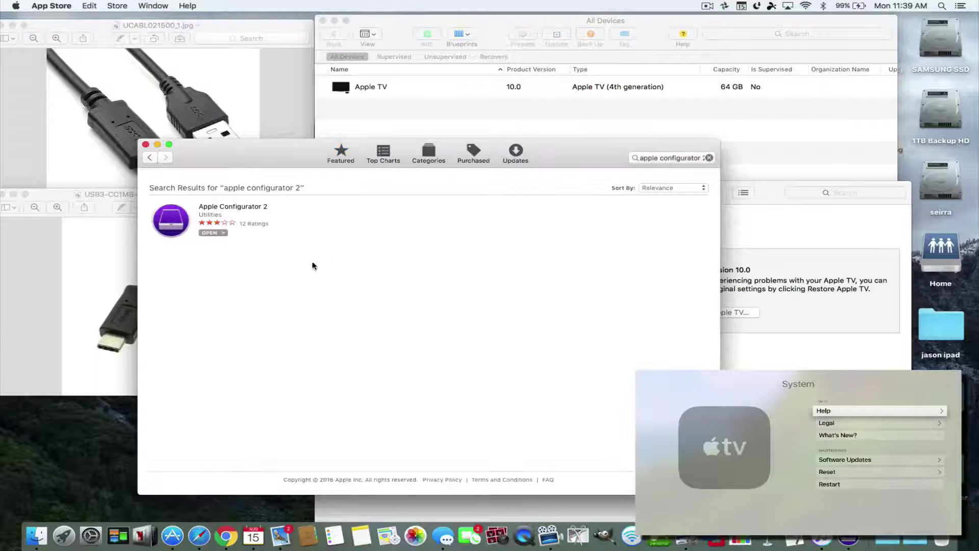
pyautogui.click(232, 211)
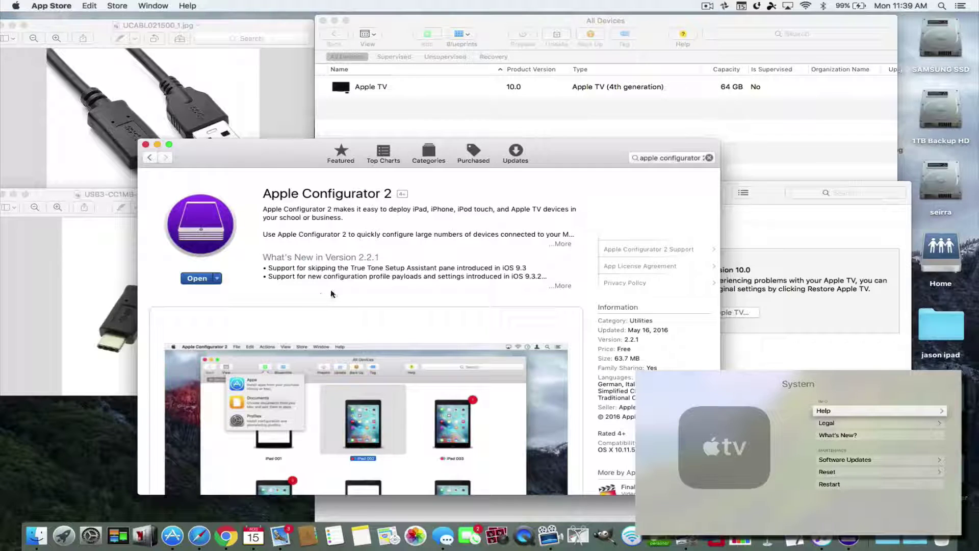
pyautogui.click(839, 311)
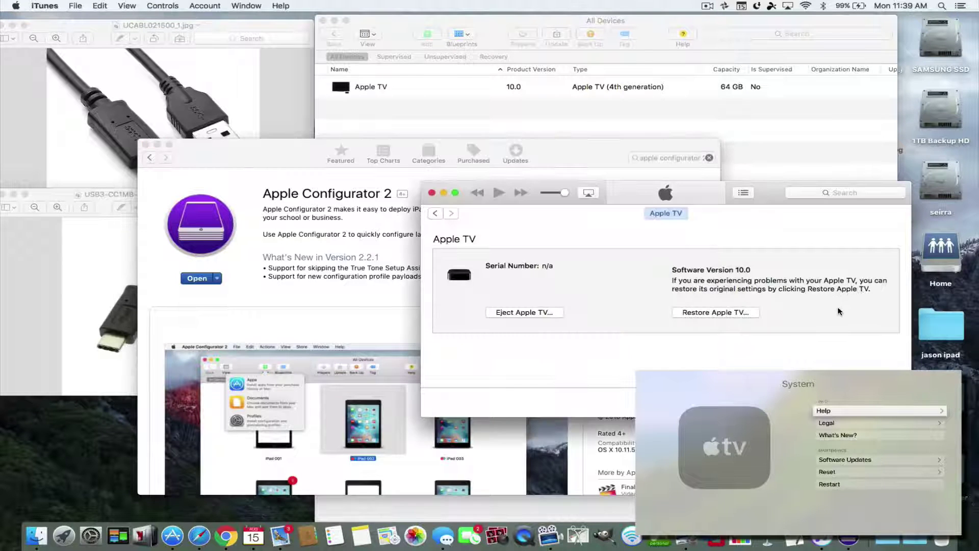
pyautogui.click(160, 78)
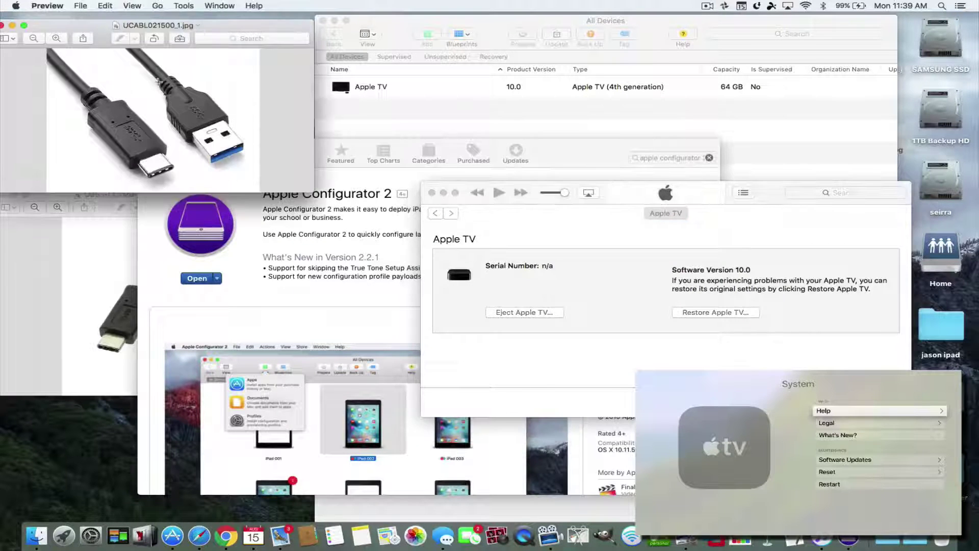
pyautogui.click(82, 263)
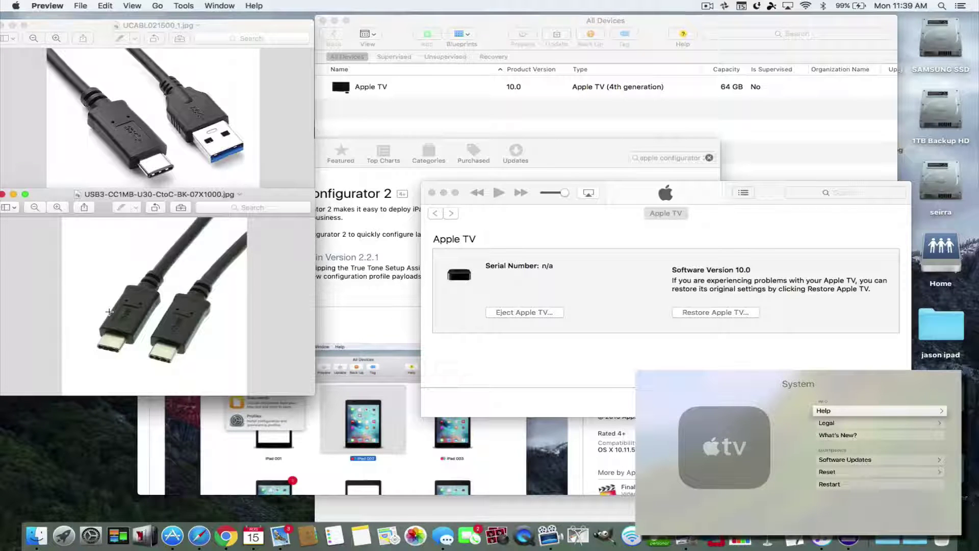
pyautogui.click(372, 310)
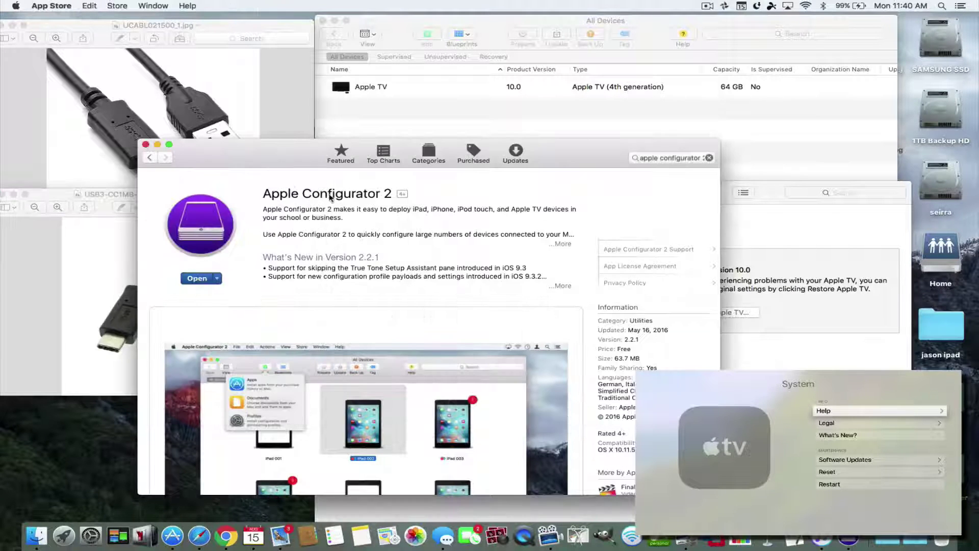
pyautogui.click(791, 231)
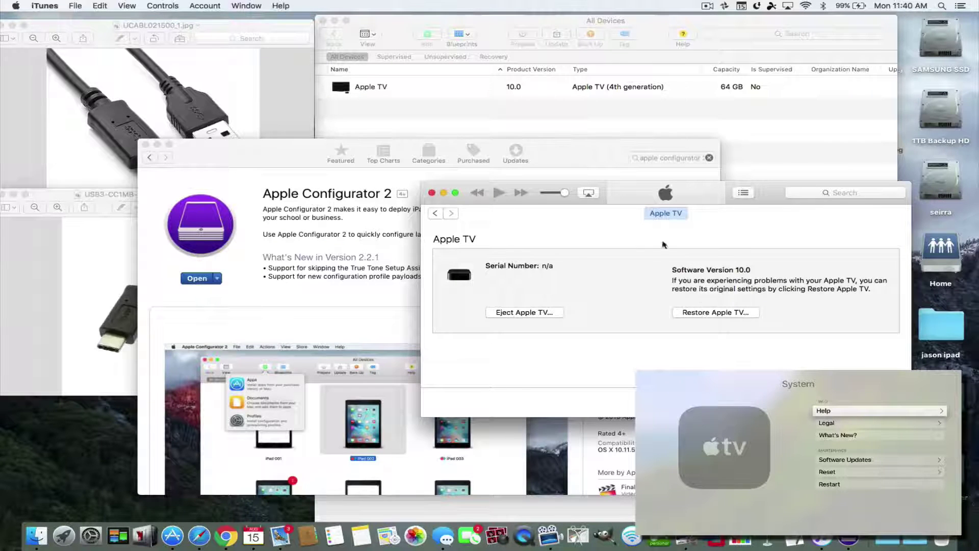
# Close the App Store window and minimize both cable photo windows in Preview.
pyautogui.click(508, 132)
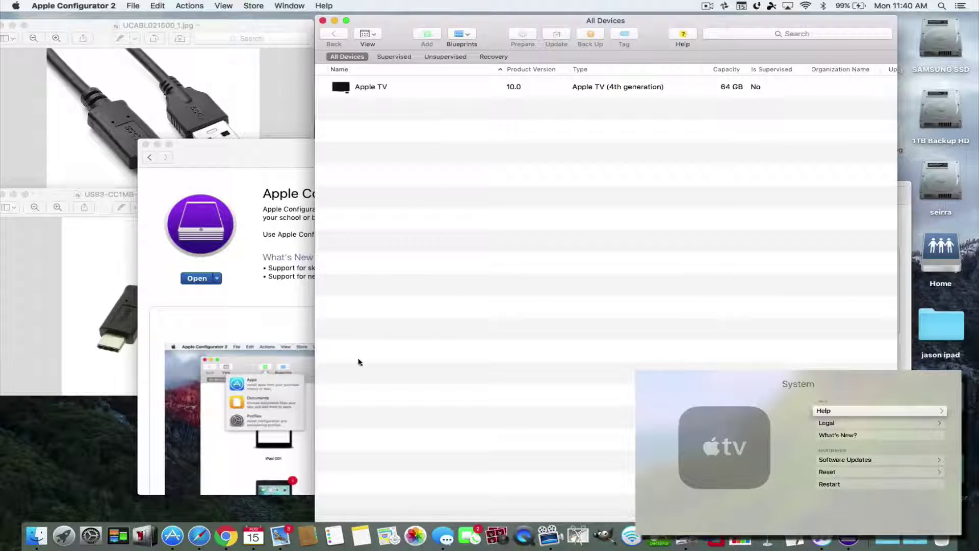
pyautogui.click(244, 173)
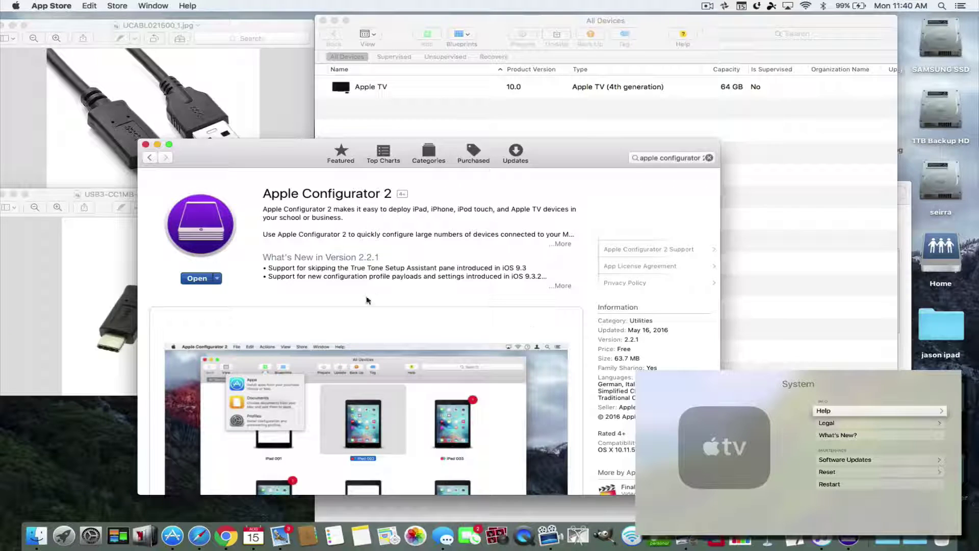
pyautogui.click(157, 144)
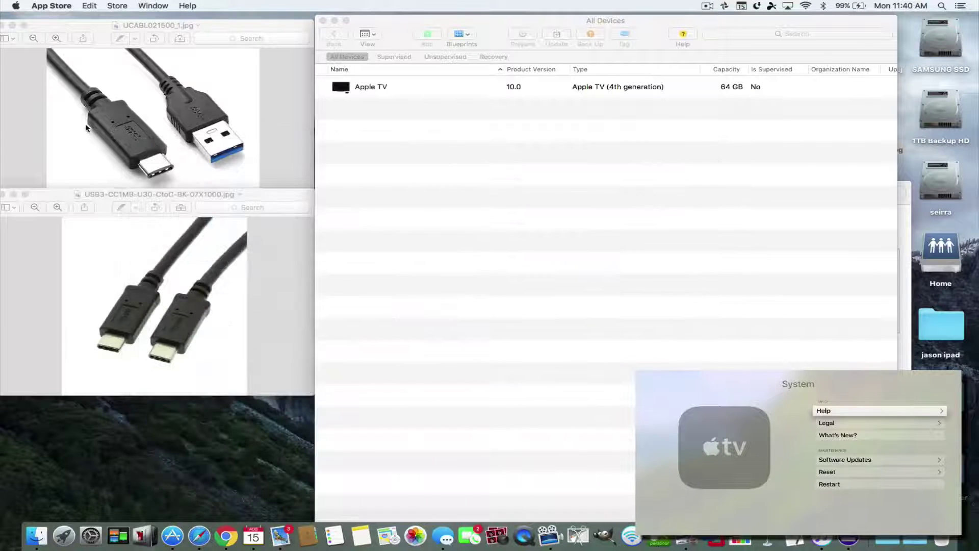
pyautogui.click(12, 25)
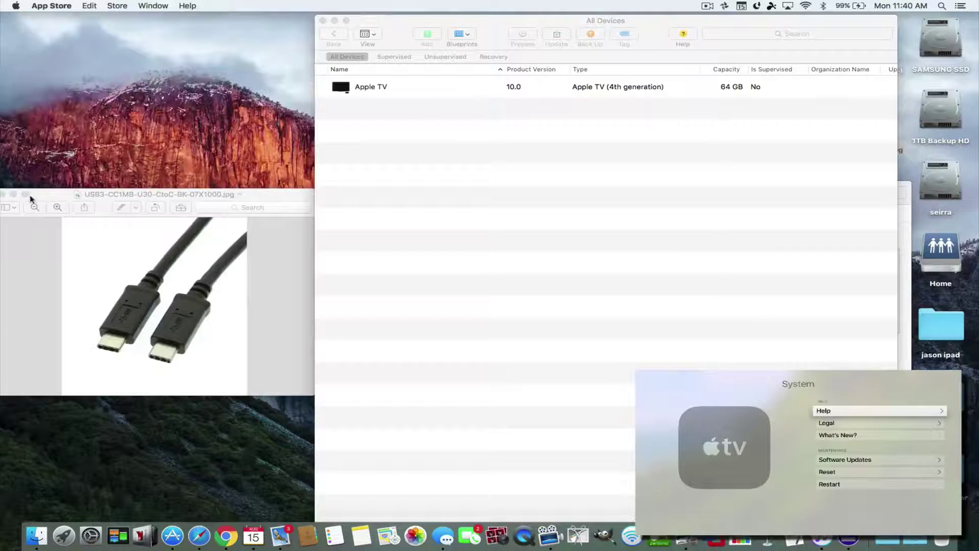
pyautogui.click(14, 194)
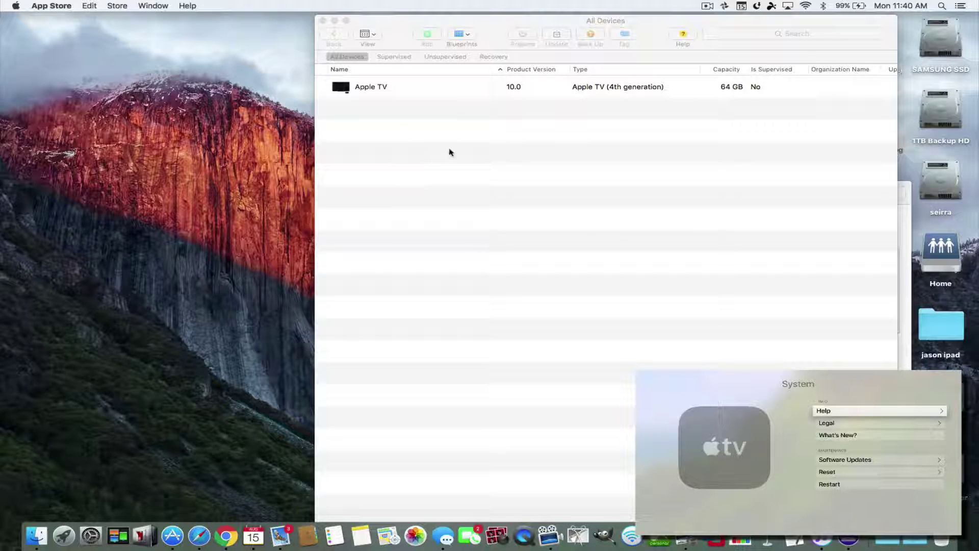
# Open the Apple TV's details and show its Profiles list.
pyautogui.click(444, 88)
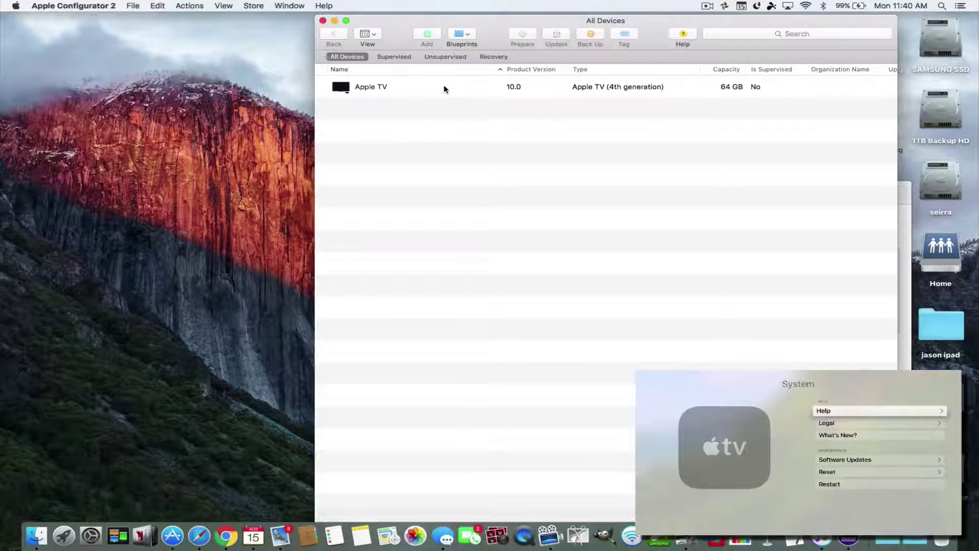
pyautogui.click(440, 87)
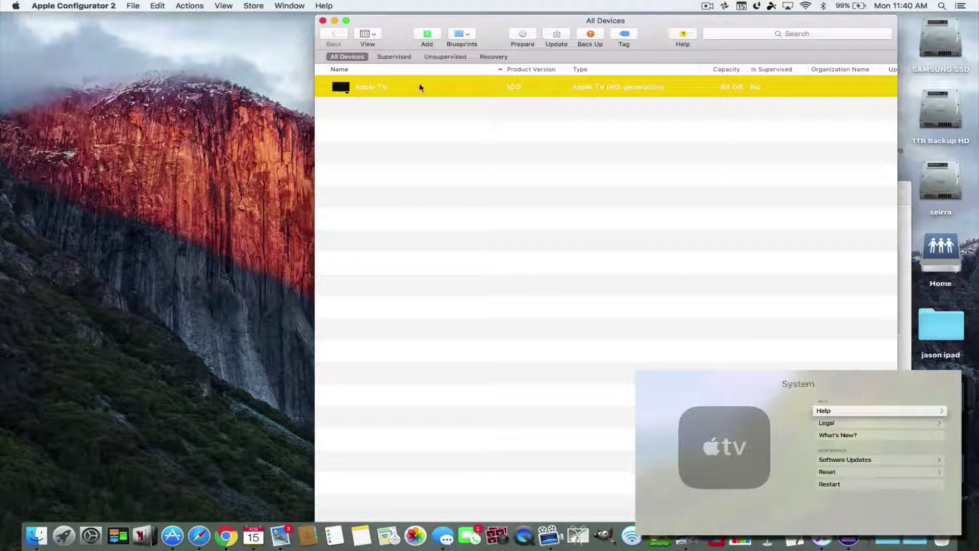
pyautogui.doubleClick(421, 88)
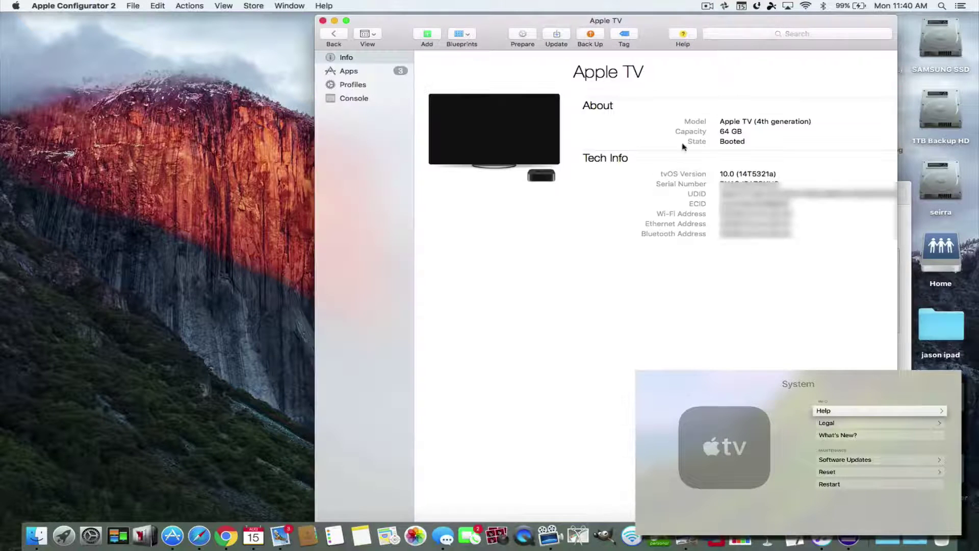
pyautogui.click(357, 87)
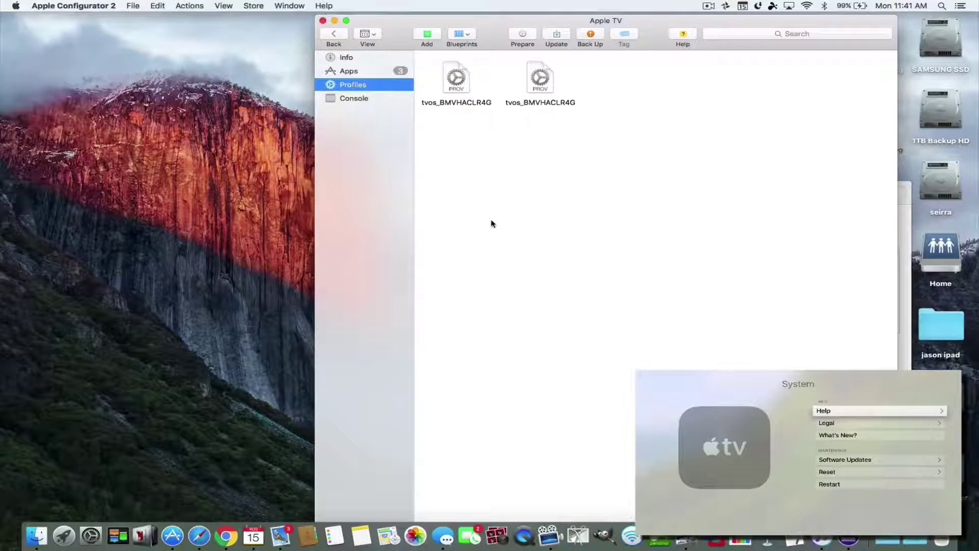
# Switch to the full-screen Chrome space with the translated zoneactu tvOS 10 beta 5 article.
pyautogui.hotkey('ctrl', 'Up')
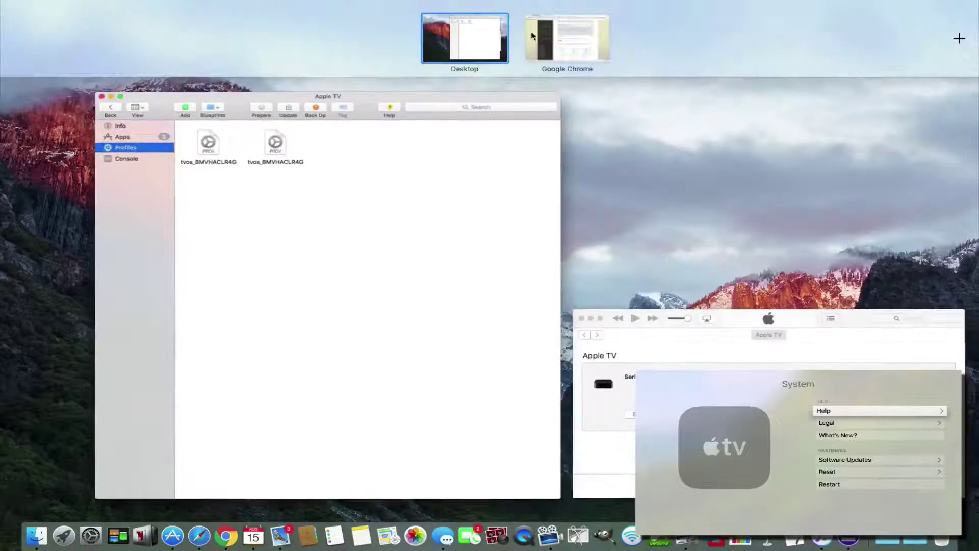
pyautogui.click(532, 36)
pyautogui.scroll(10, 321, 202)
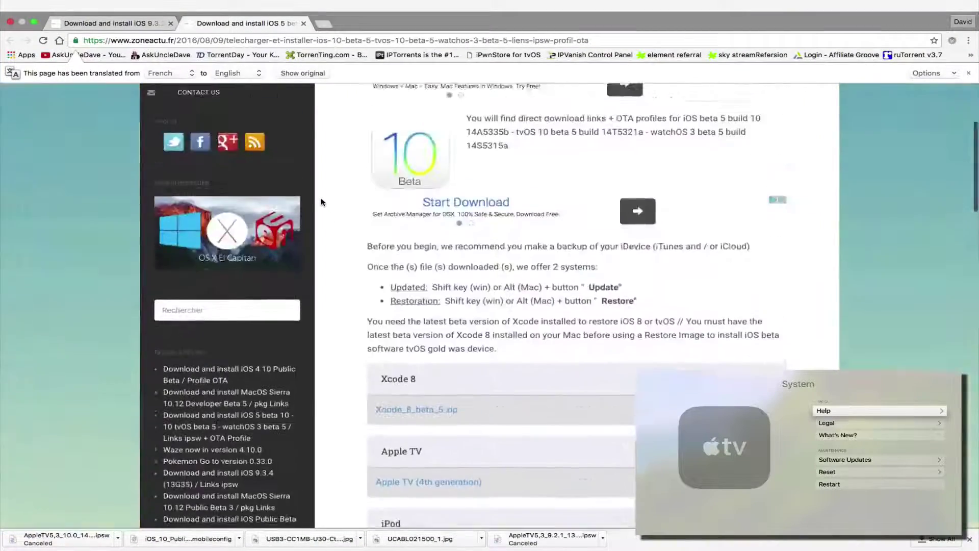
pyautogui.scroll(5, 321, 202)
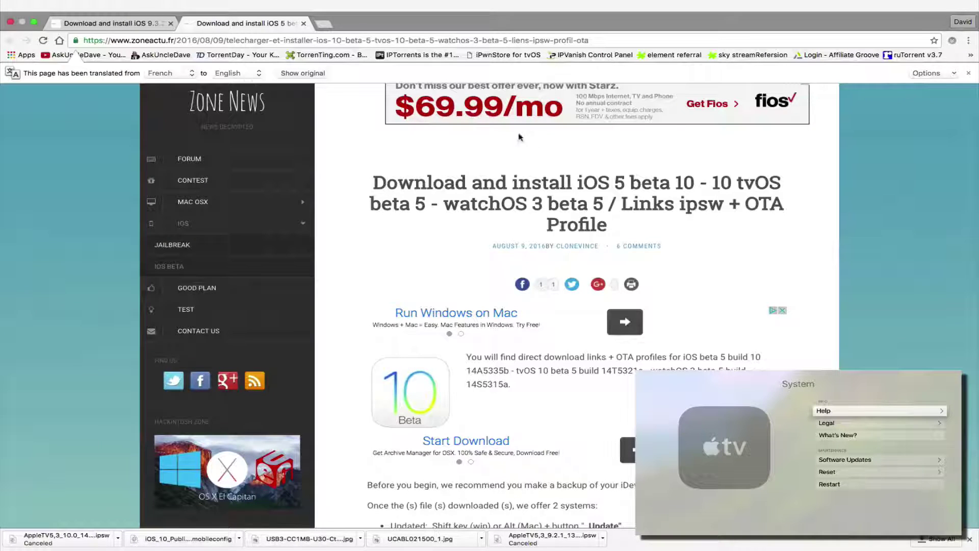
pyautogui.click(918, 73)
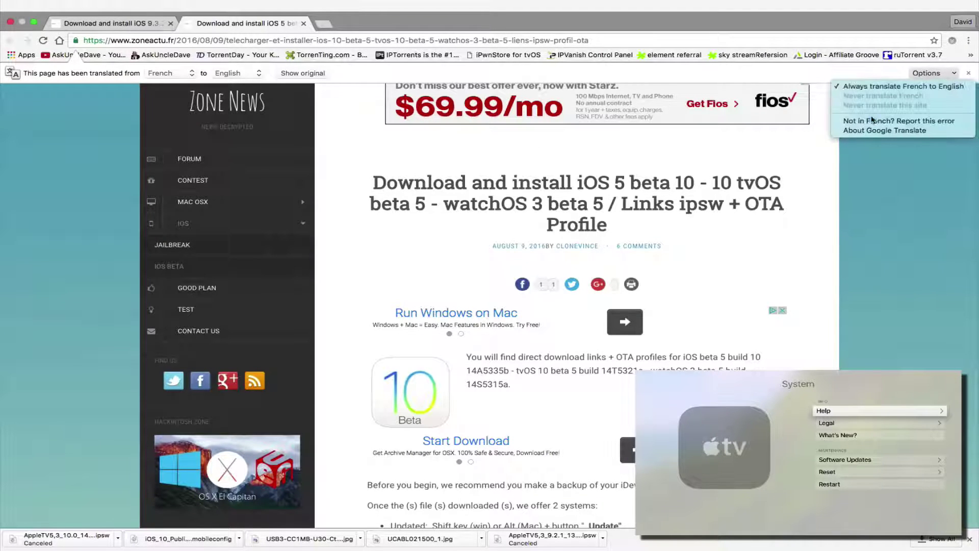
pyautogui.click(773, 78)
pyautogui.scroll(-3, 426, 173)
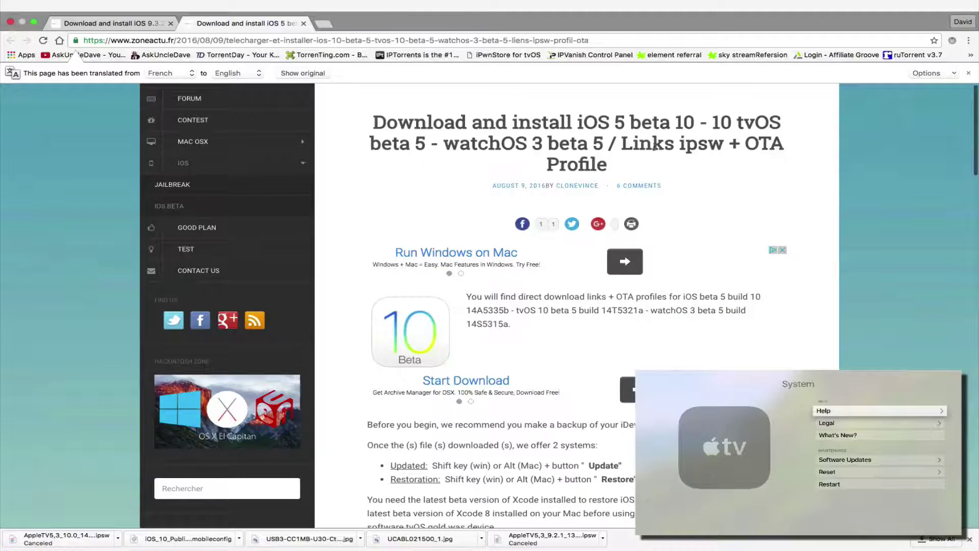
pyautogui.tripleClick(686, 129)
pyautogui.click(551, 332)
# Scroll the article down to the Profile OTA links listing the tvOS profile.
pyautogui.scroll(-2, 551, 333)
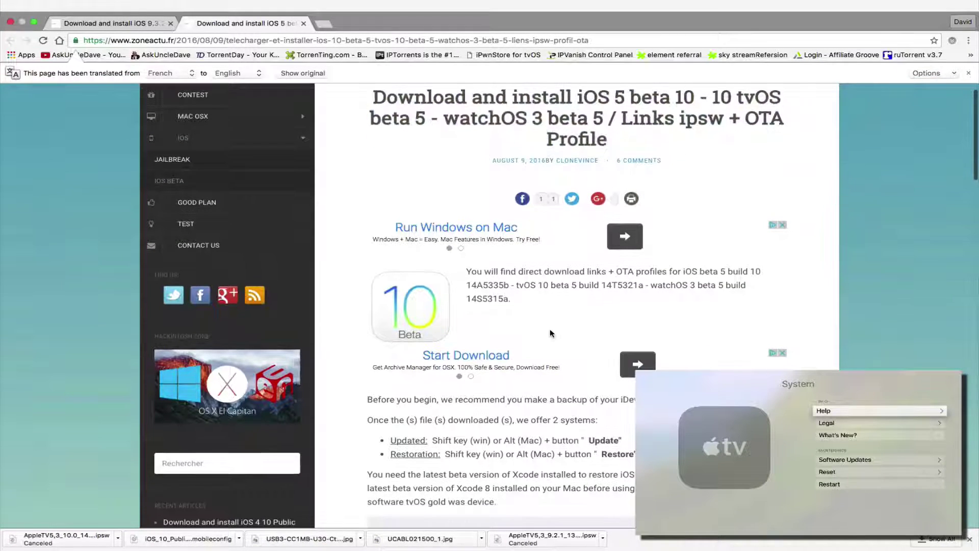
pyautogui.scroll(1, 551, 333)
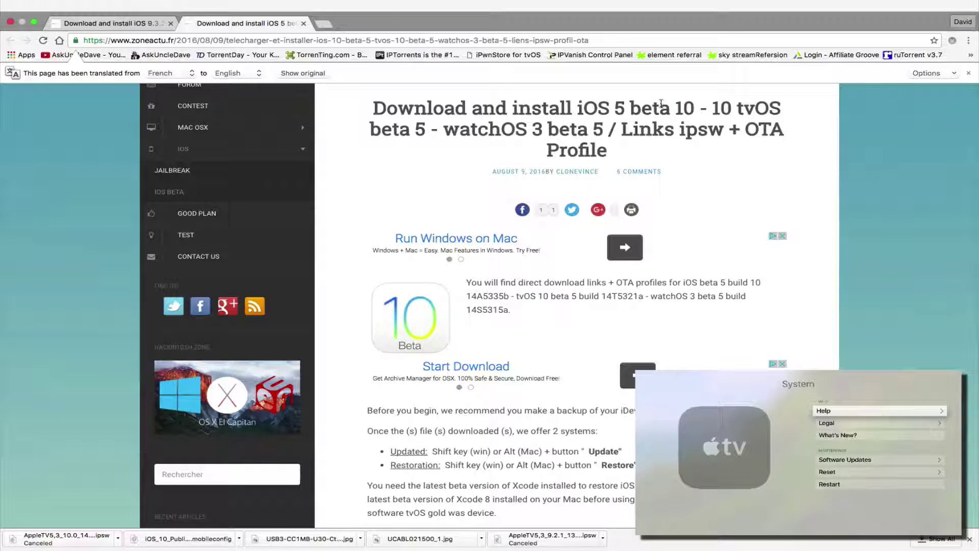
pyautogui.scroll(-5, 524, 334)
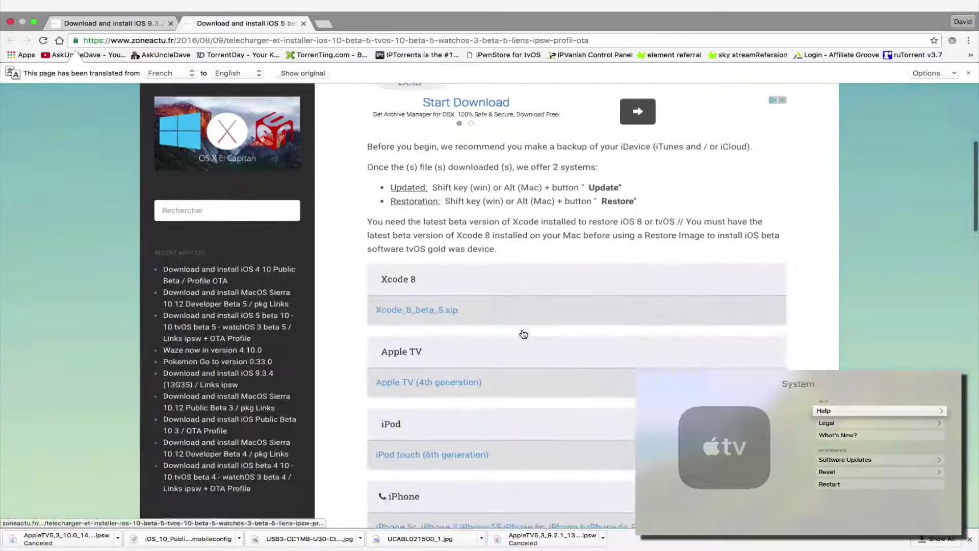
pyautogui.scroll(-2, 453, 348)
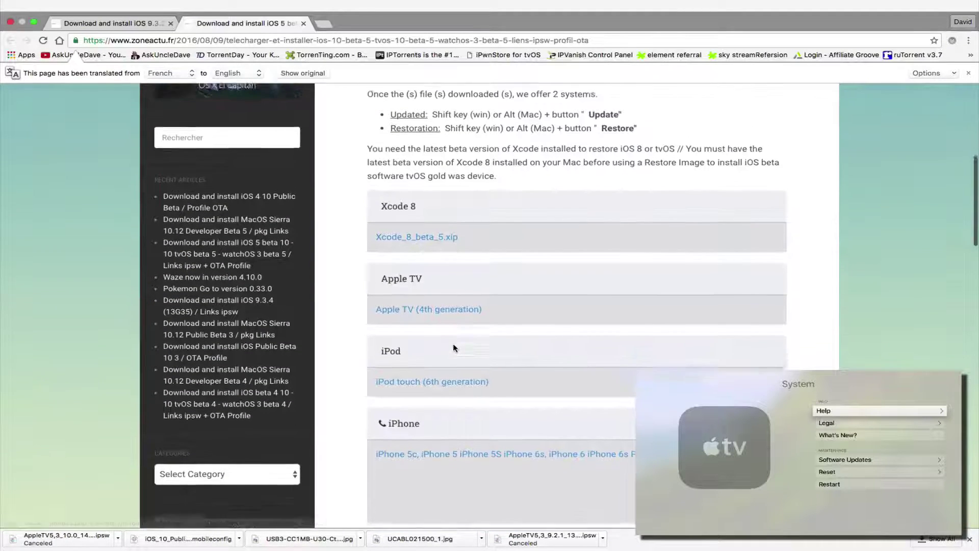
pyautogui.scroll(-2, 454, 348)
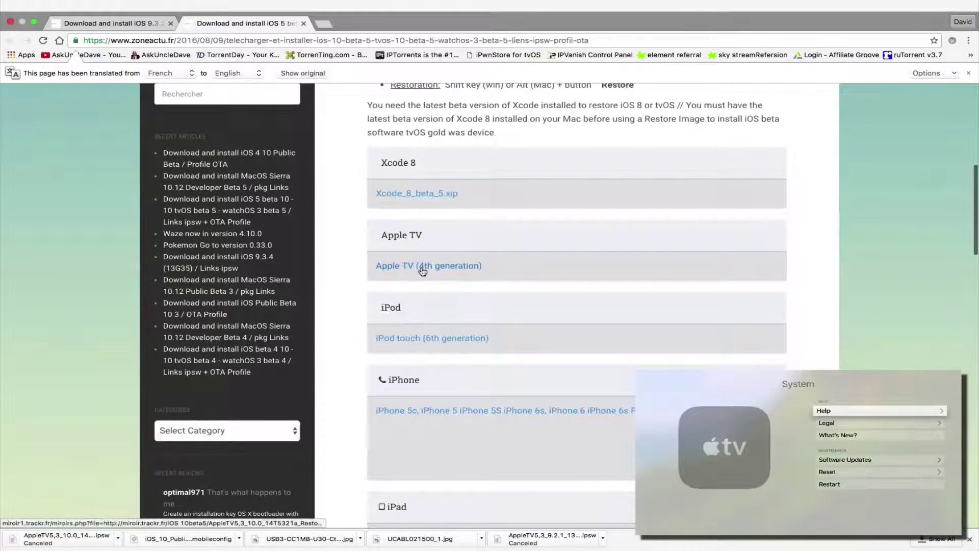
pyautogui.scroll(-2, 422, 271)
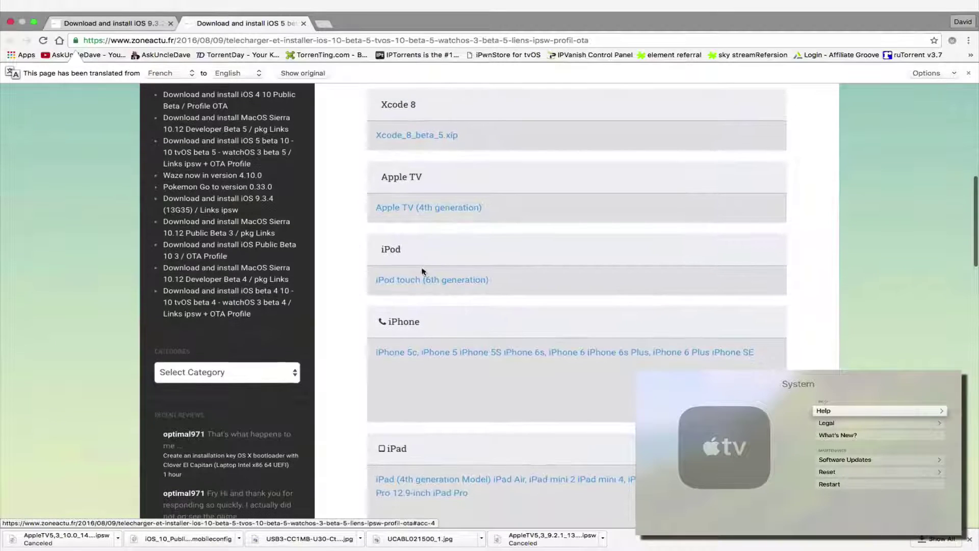
pyautogui.scroll(-1, 413, 286)
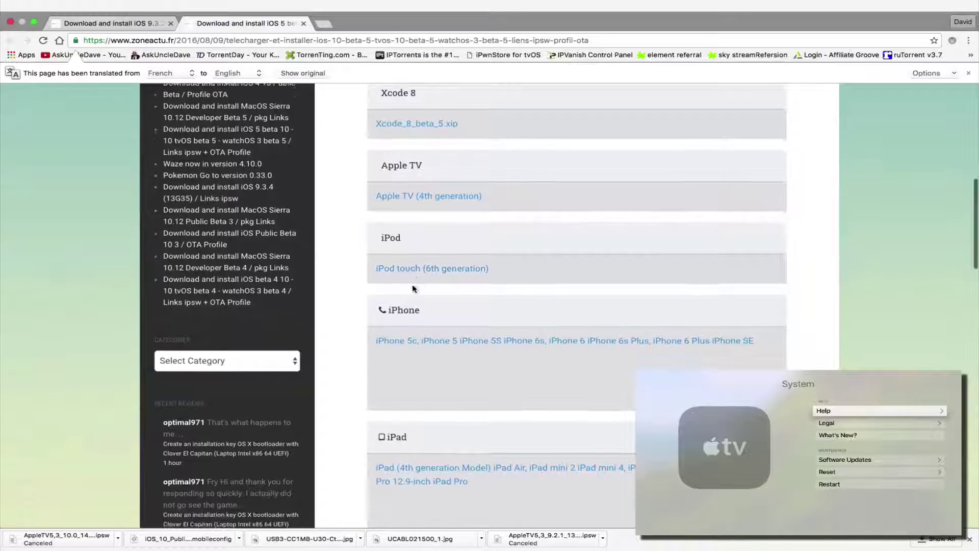
pyautogui.scroll(-2, 414, 357)
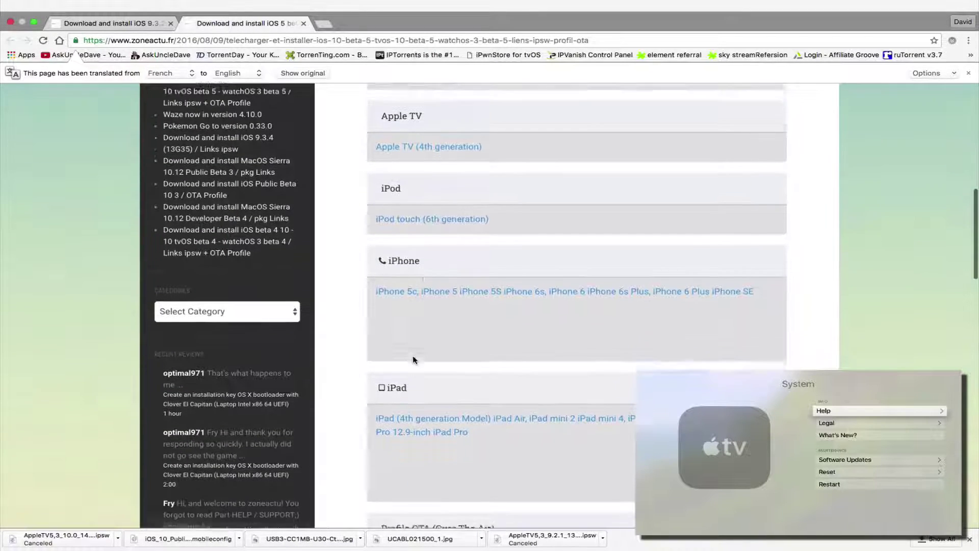
pyautogui.scroll(-4, 413, 360)
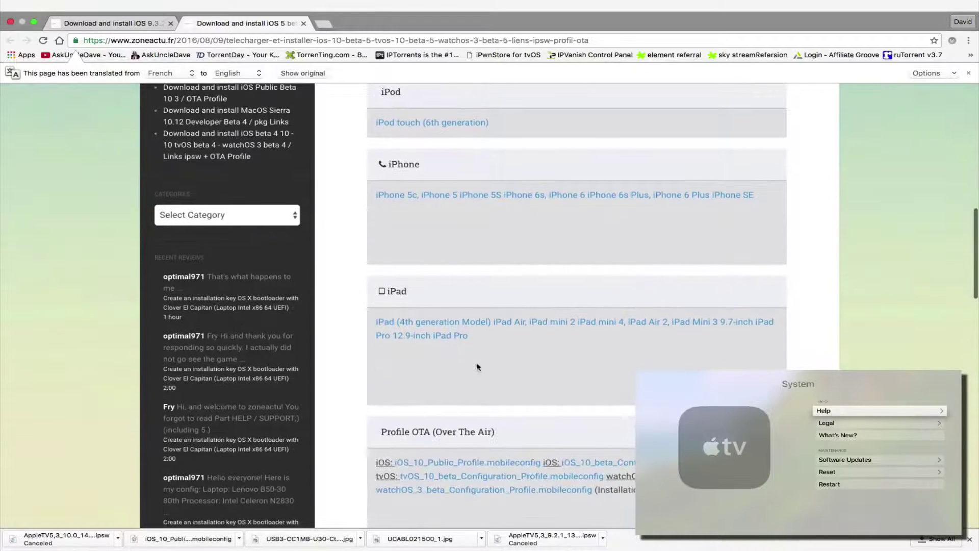
pyautogui.scroll(-5, 459, 359)
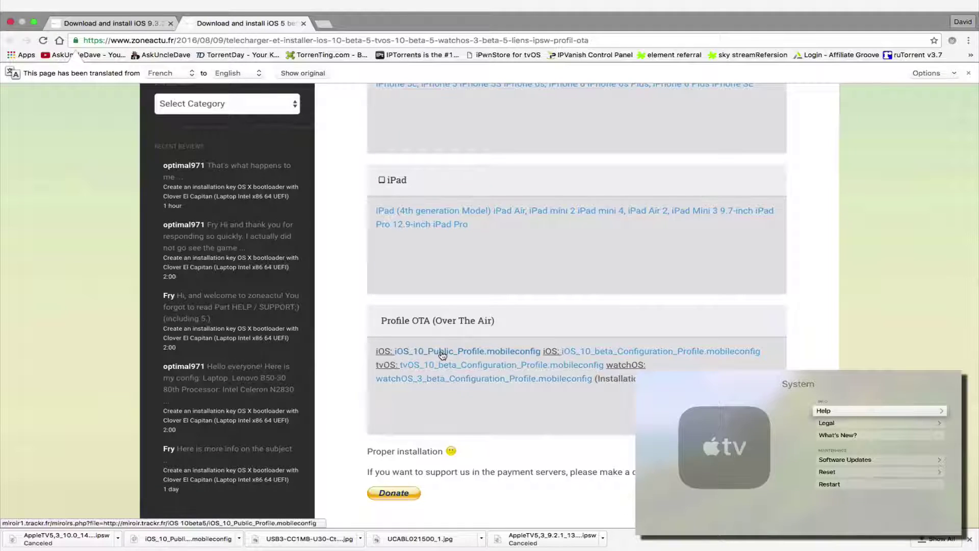
pyautogui.moveTo(429, 356)
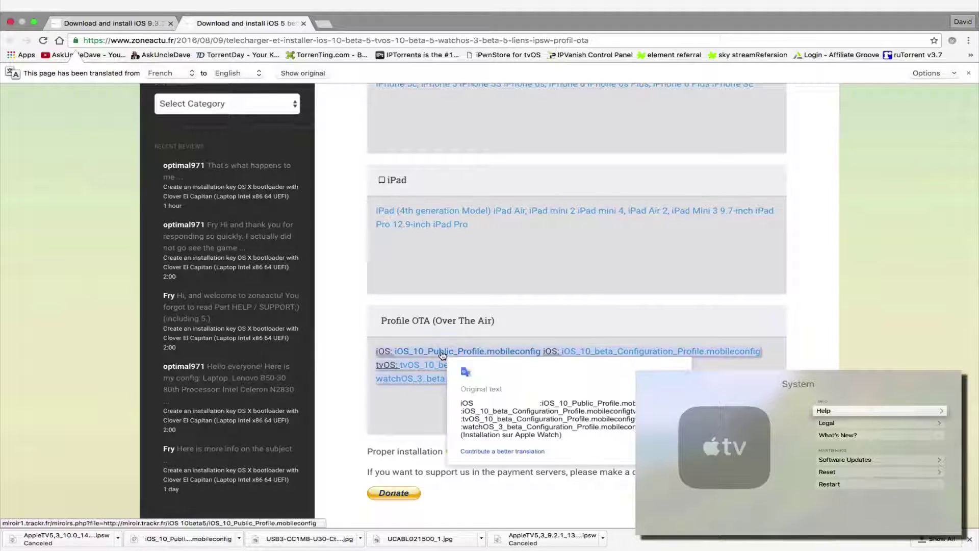
# Download tvOS_10_beta_Configuration_Profile.mobileconfig through the Trackr mirror page.
pyautogui.click(416, 365)
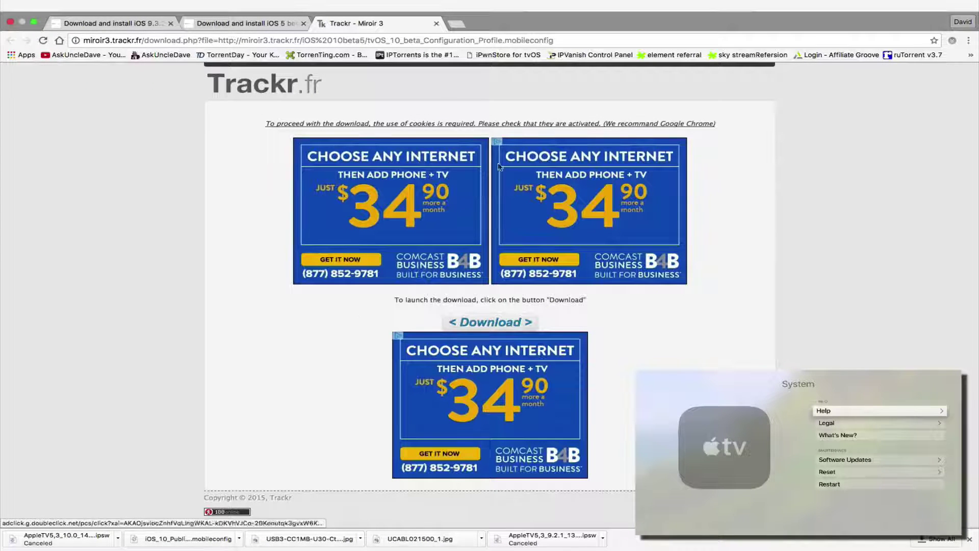
pyautogui.click(465, 321)
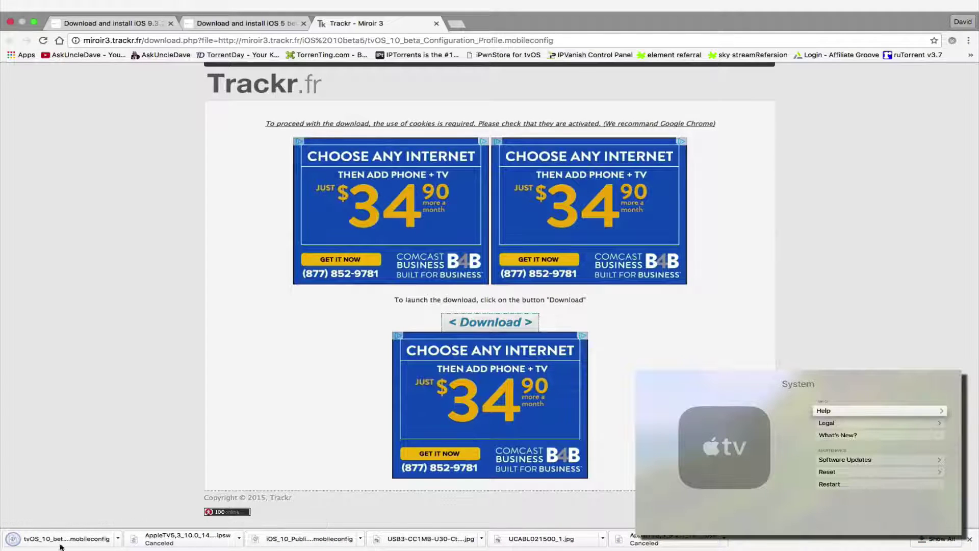
pyautogui.click(118, 539)
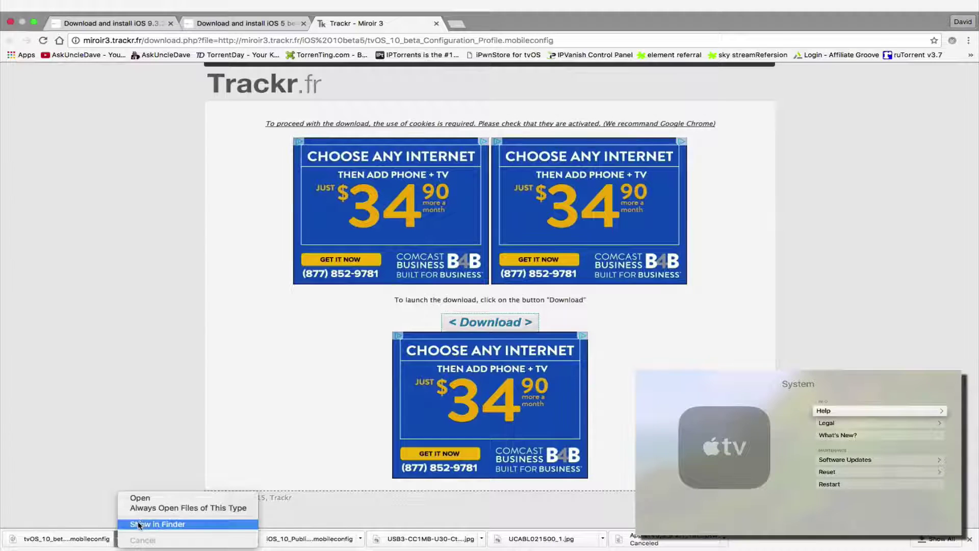
# Reveal tvOS_10_beta_Configuration_Profile.mobileconfig in the Finder Downloads folder.
pyautogui.click(138, 525)
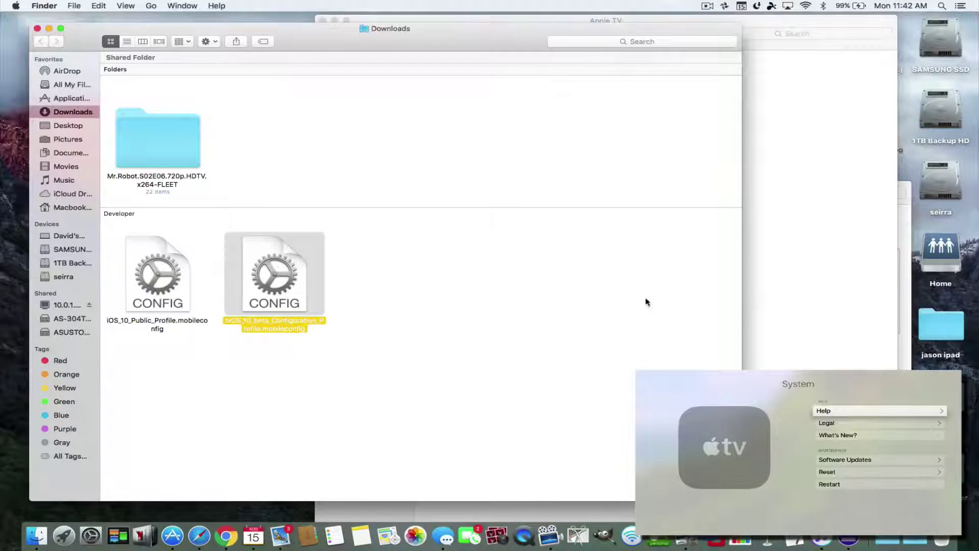
pyautogui.click(245, 365)
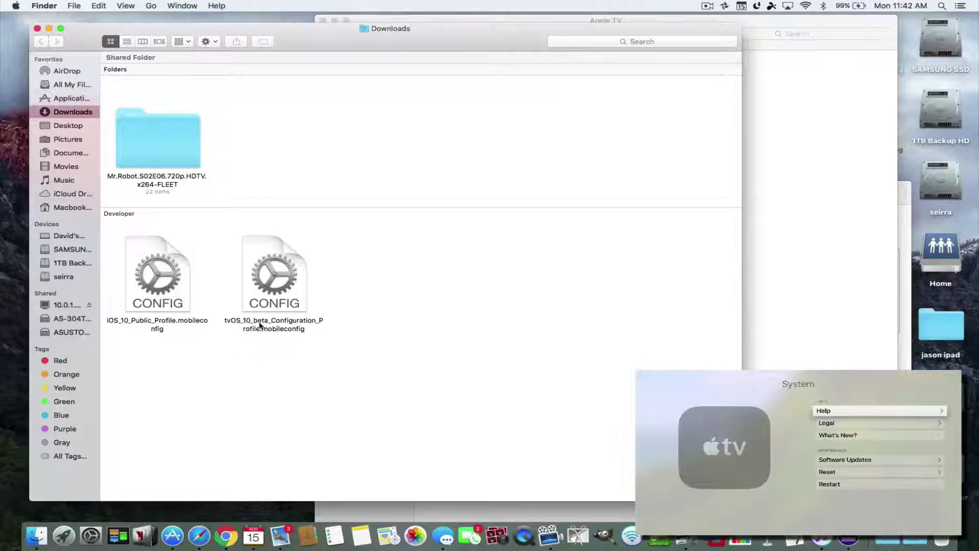
# Add iOS_10_Public_Profile.mobileconfig from Downloads to the Apple TV's profiles.
pyautogui.click(819, 309)
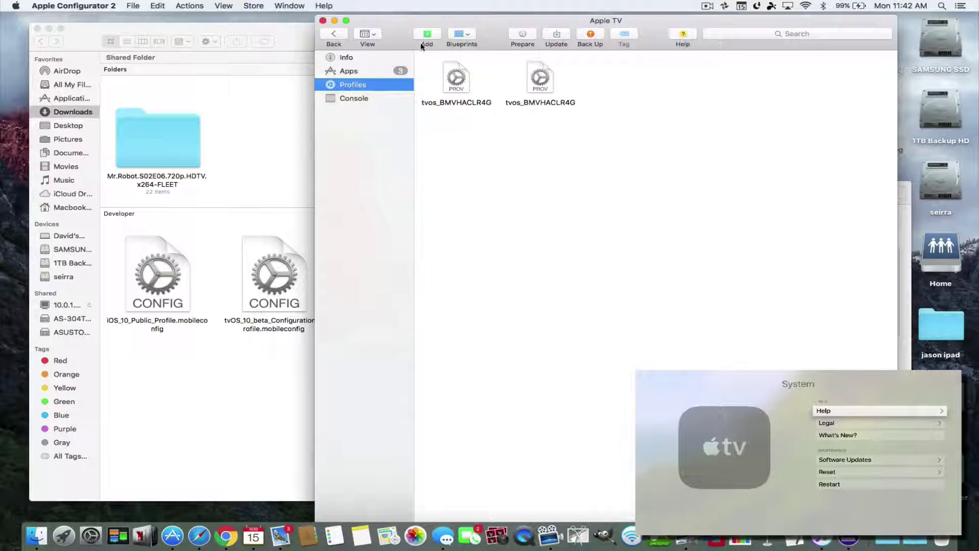
pyautogui.click(423, 35)
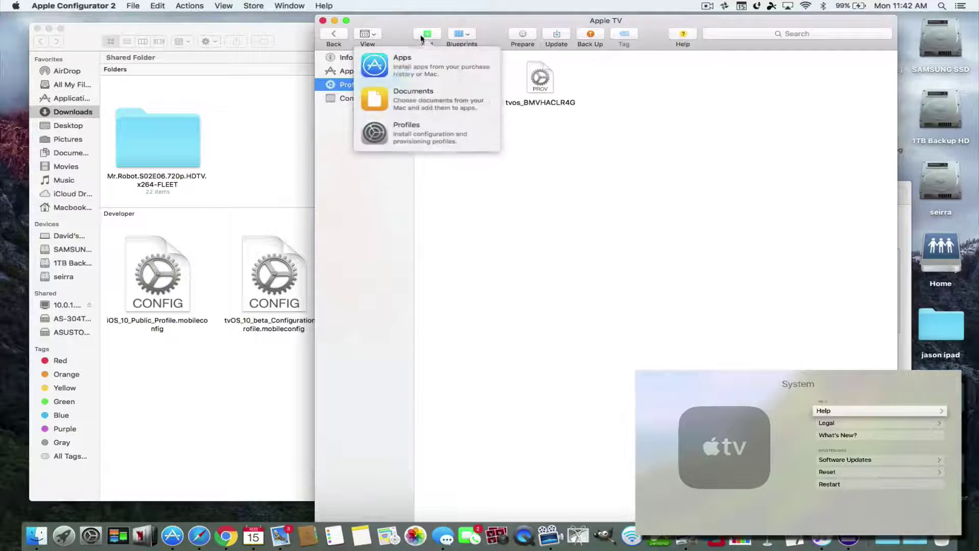
pyautogui.click(400, 126)
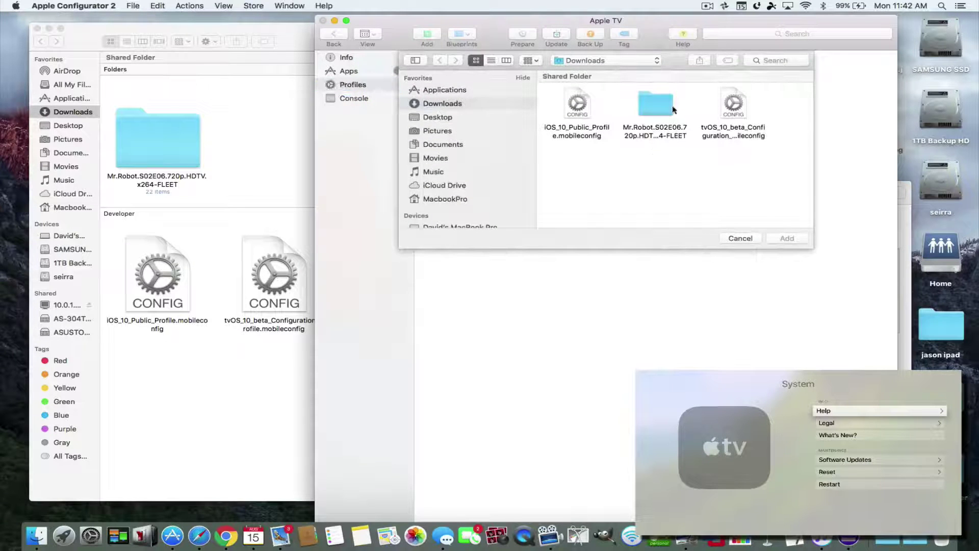
pyautogui.click(580, 114)
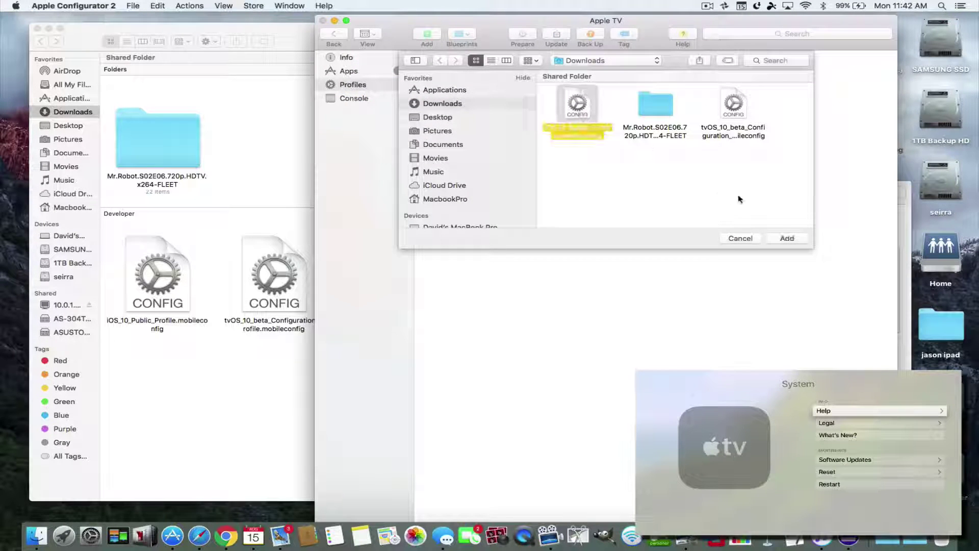
pyautogui.click(773, 238)
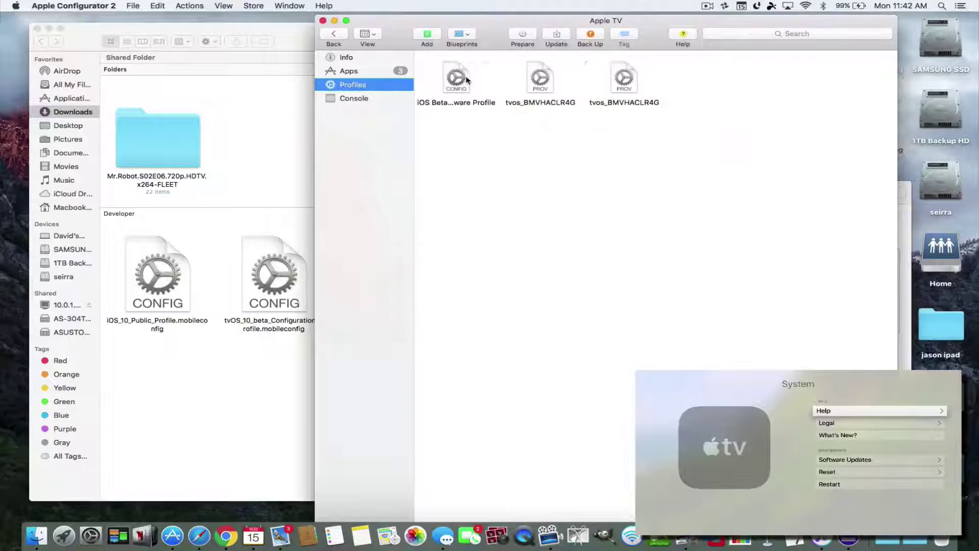
# Select the newly added beta profile in the Apple TV's profile list.
pyautogui.click(442, 86)
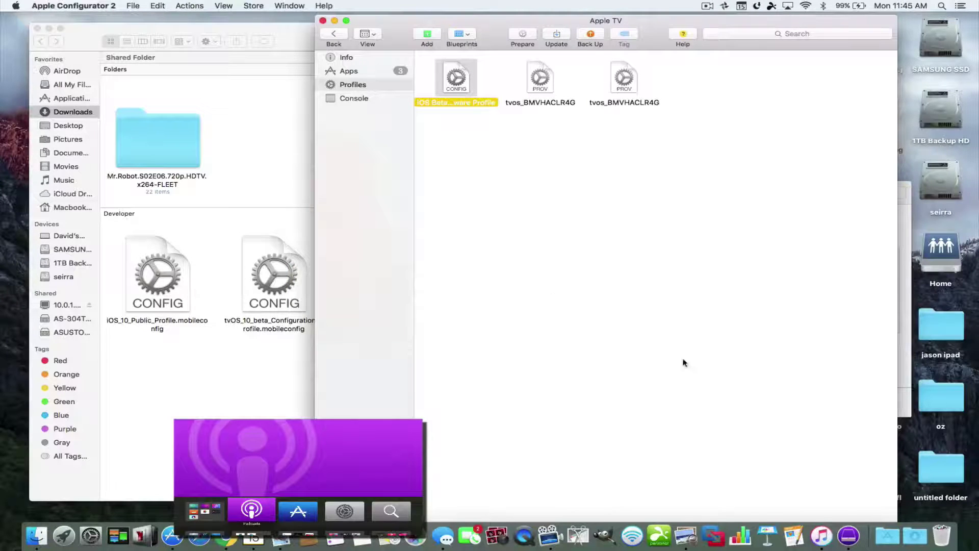
pyautogui.click(820, 535)
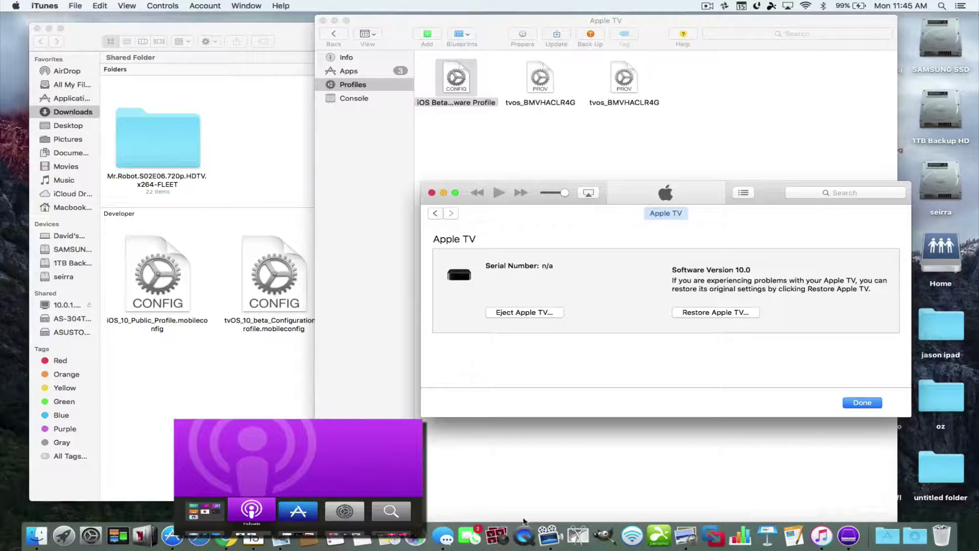
pyautogui.click(702, 312)
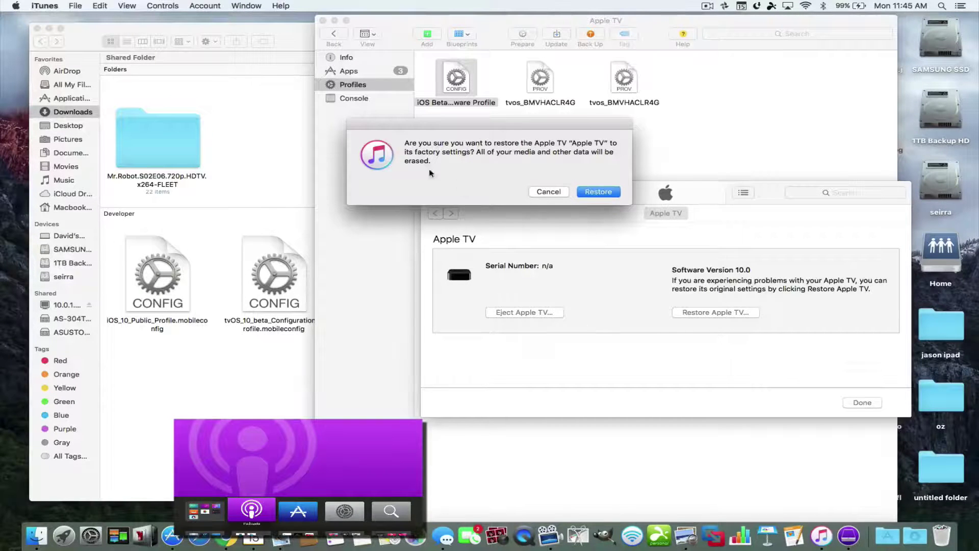
pyautogui.click(541, 193)
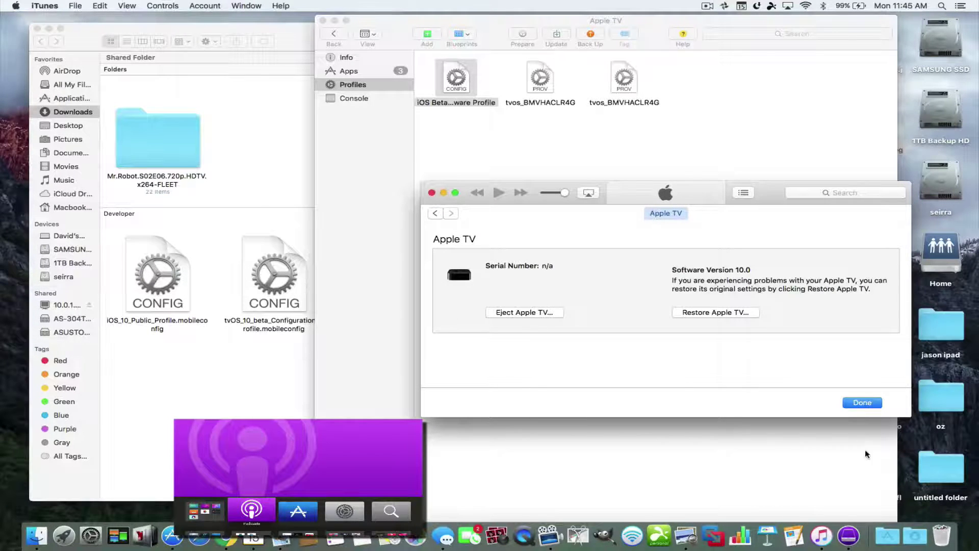
pyautogui.click(911, 539)
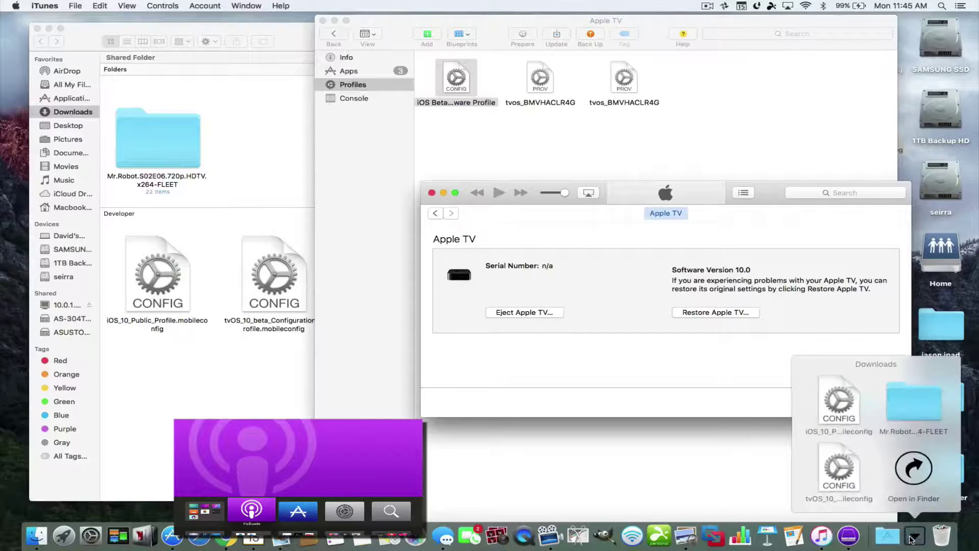
pyautogui.click(575, 489)
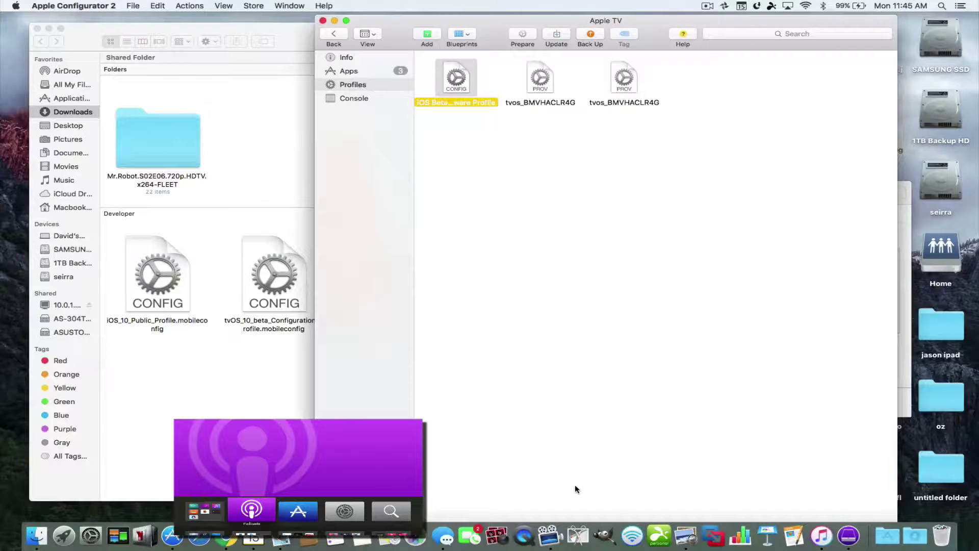
# Close the Finder Downloads window and return to Apple Configurator's Apple TV profiles.
pyautogui.click(267, 120)
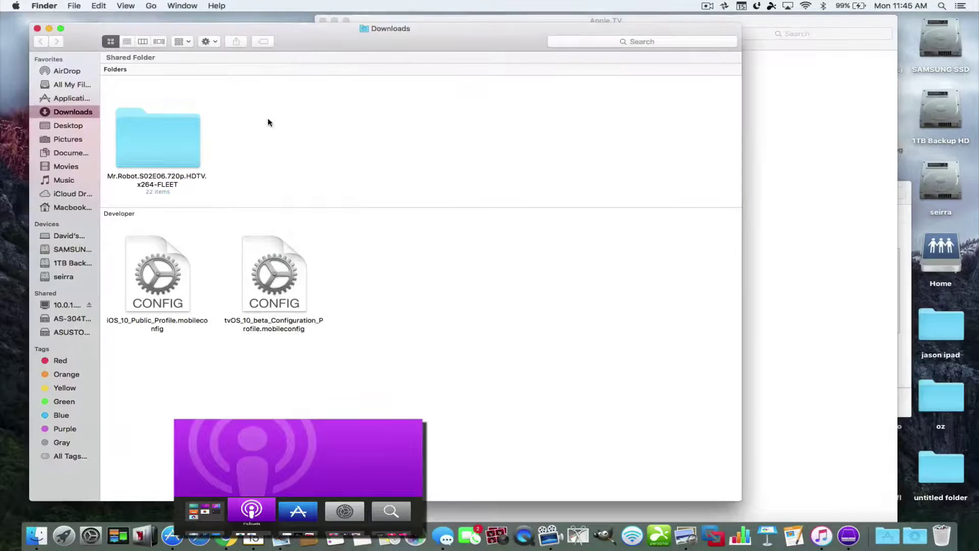
pyautogui.click(37, 28)
pyautogui.click(404, 150)
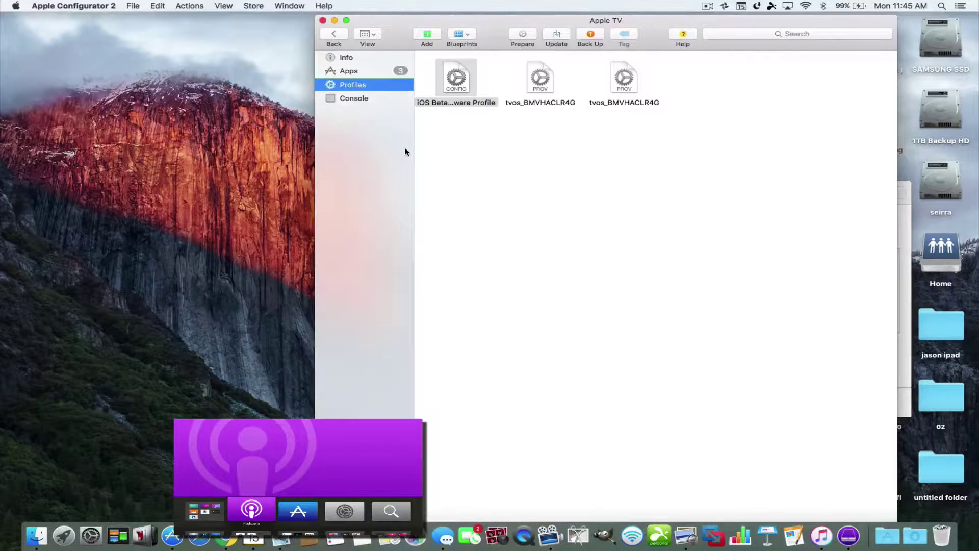